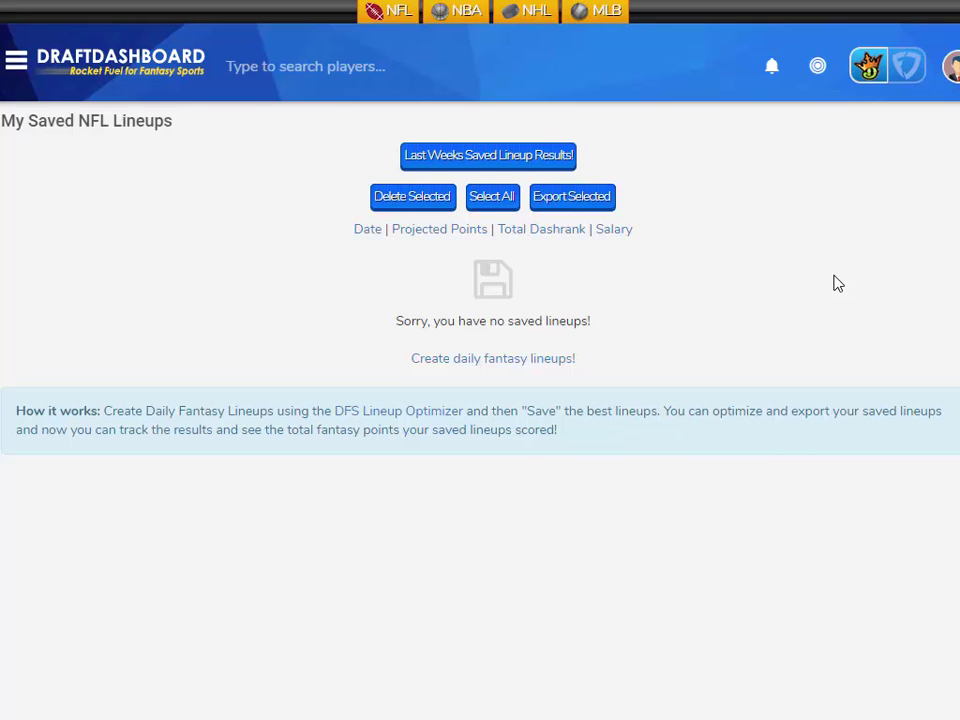
- Save optimized and randomized NFL lineups, including a $50,000 Tom Brady lineup, then return to the NFL dashboard
click(515, 362)
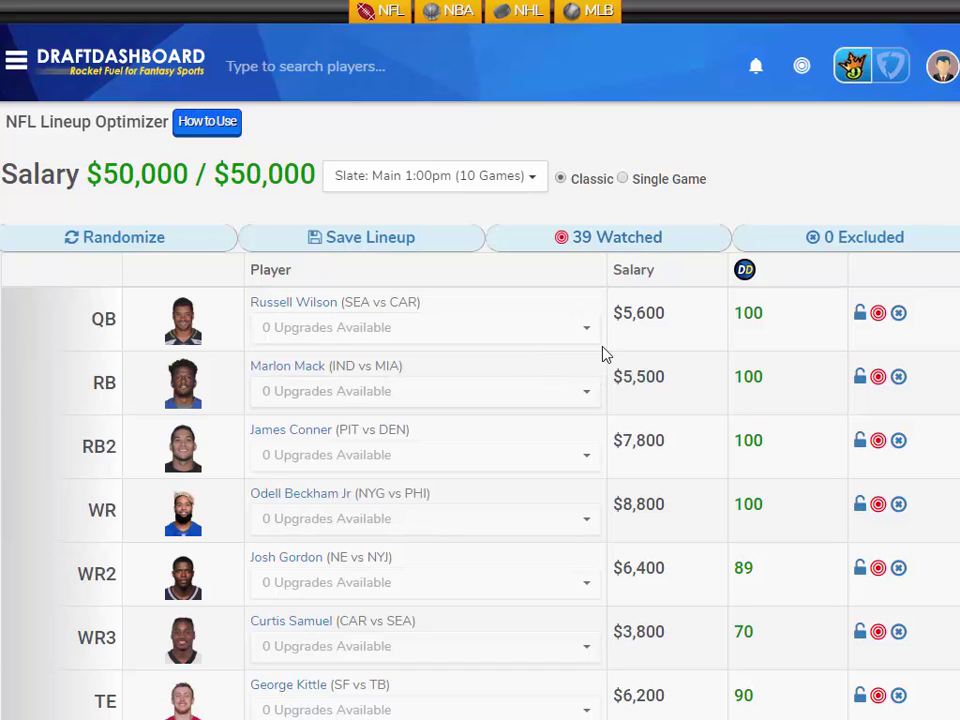
scroll(645, 375, down, 1)
scroll(298, 326, up, 1)
click(337, 238)
click(136, 245)
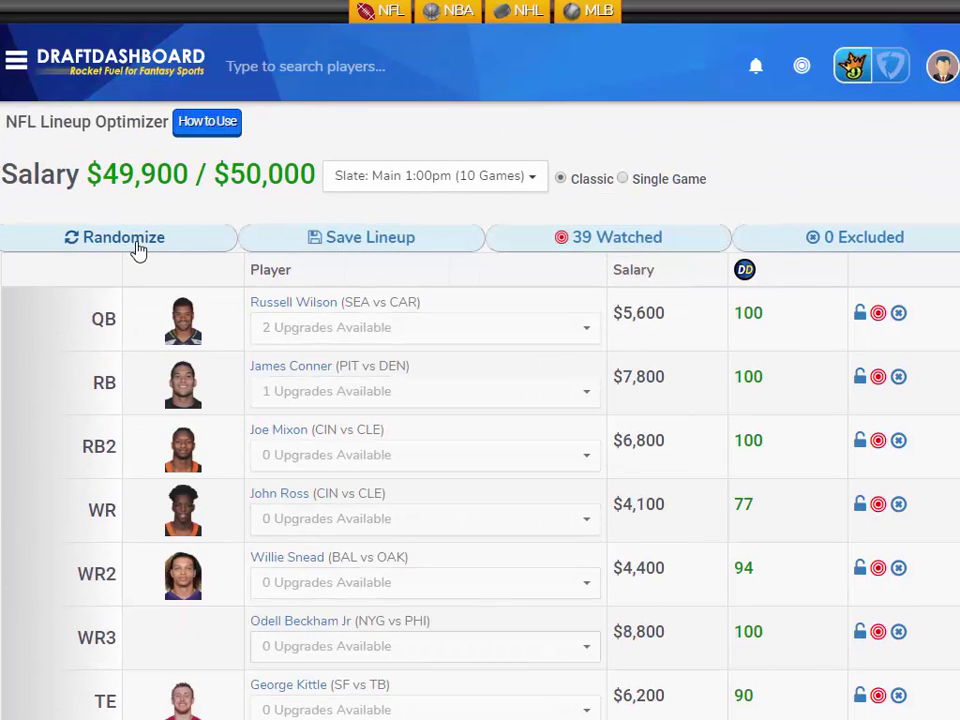
click(363, 241)
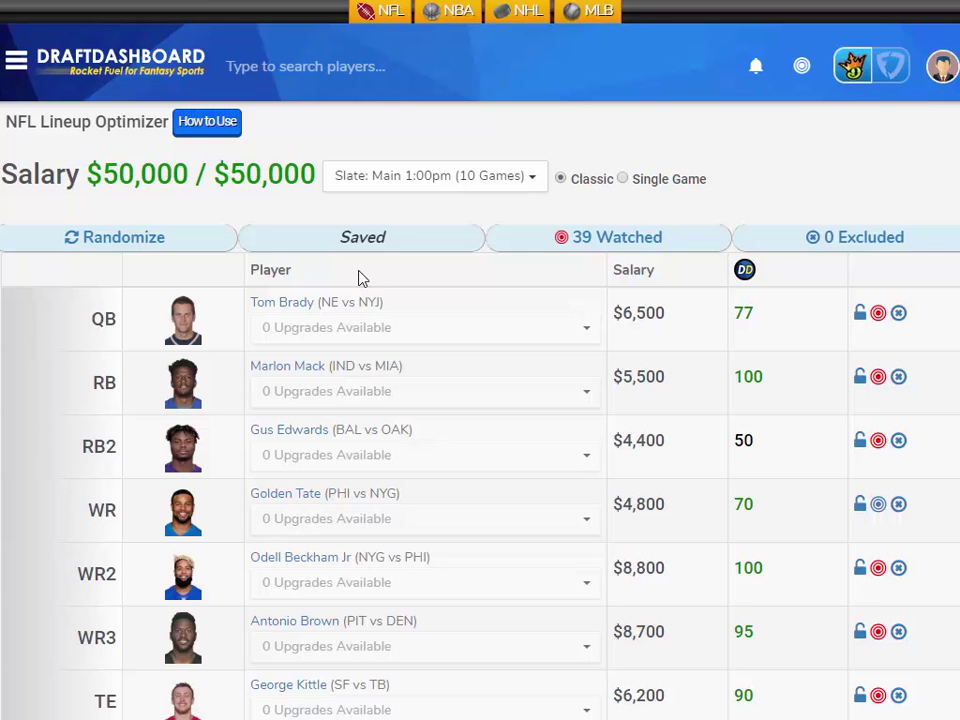
click(17, 64)
click(77, 107)
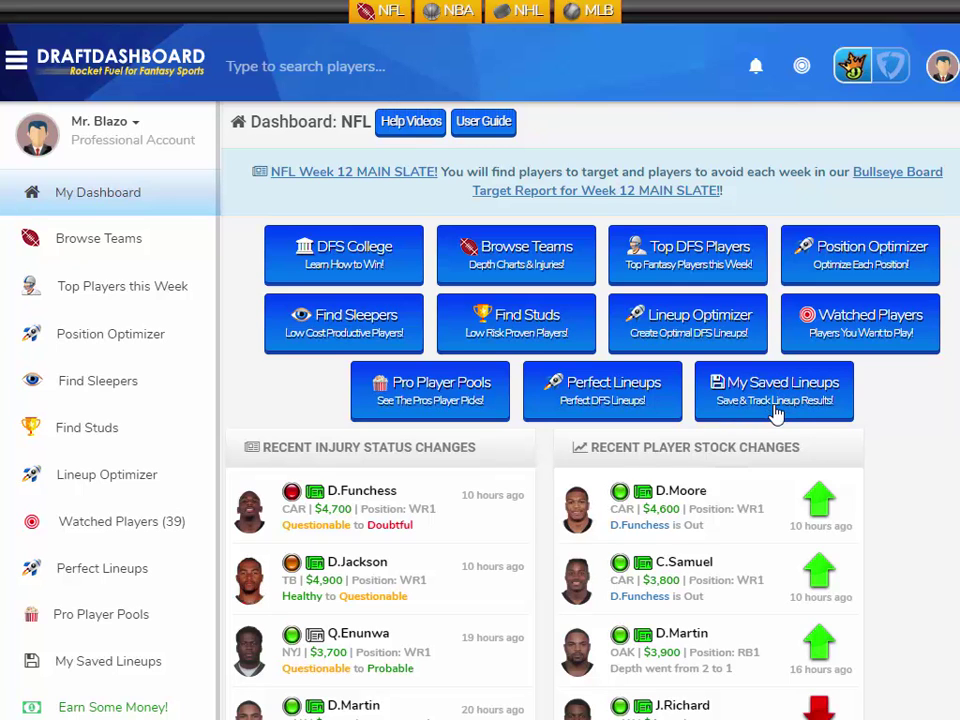
- Open My Saved Lineups, listing three lineups projecting 123.2, 123.5 and 127.4 points
click(776, 411)
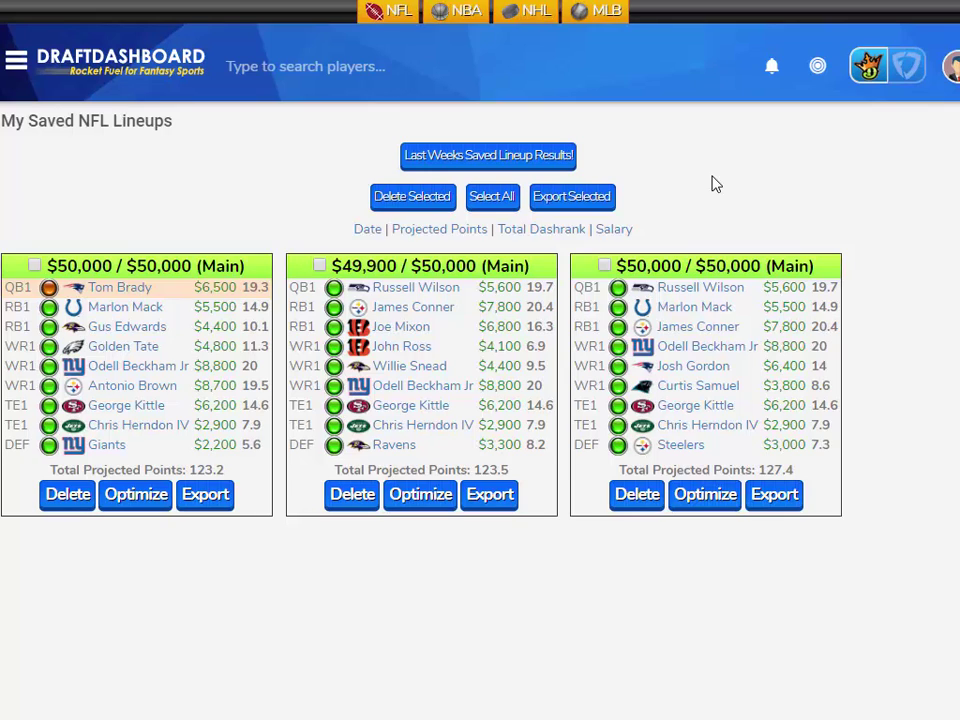
- Select all three saved lineups and export them as the CSV 'Draft Dashboard Lineup (2018-11-24)'
click(488, 206)
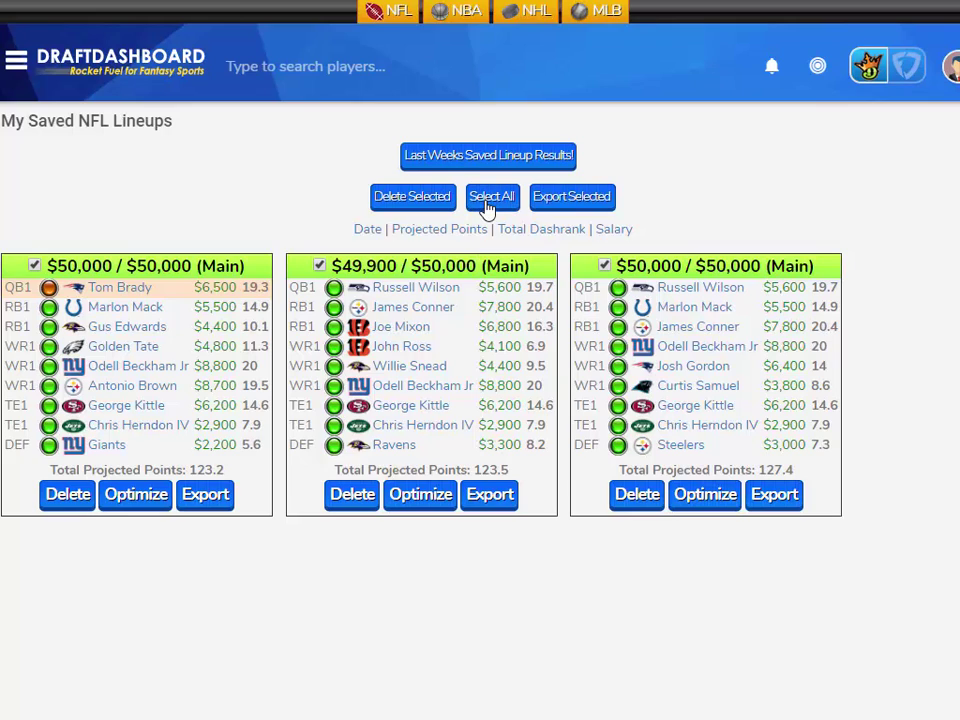
click(597, 199)
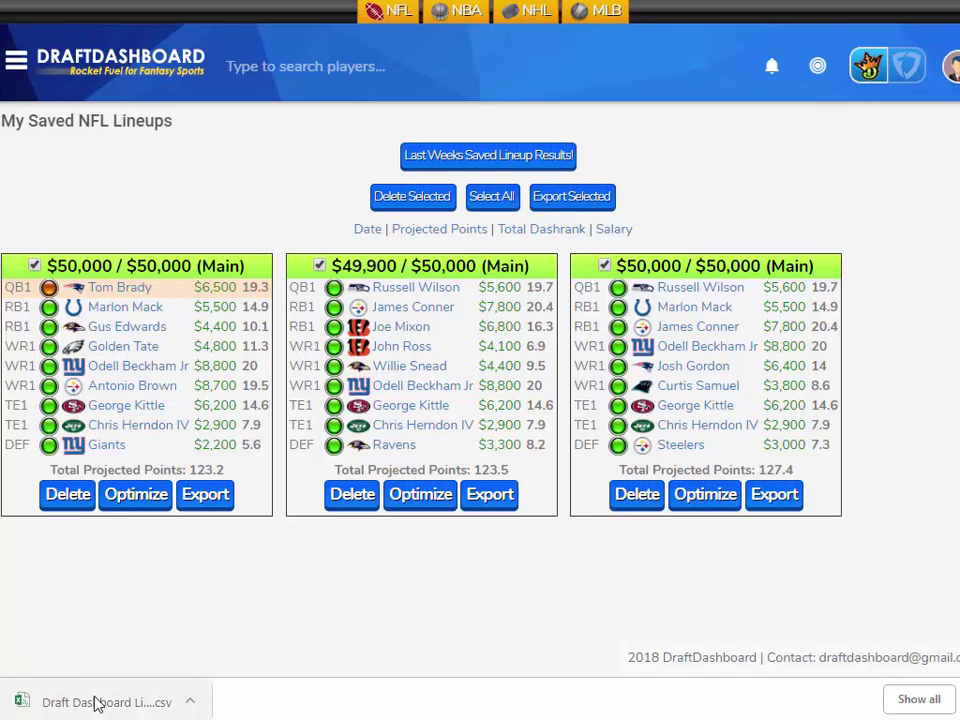
click(190, 703)
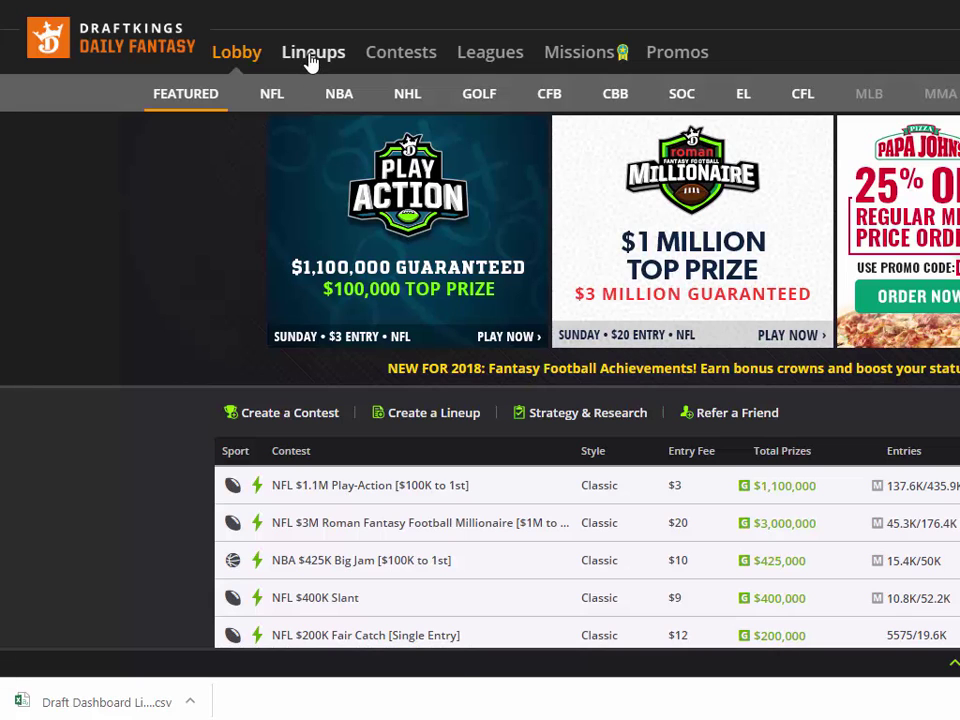
- Upload 'Draft Dashboard Lineup (2018-11-24)' to DraftKings Lineups, importing 3 lineups with 0 errors
click(311, 55)
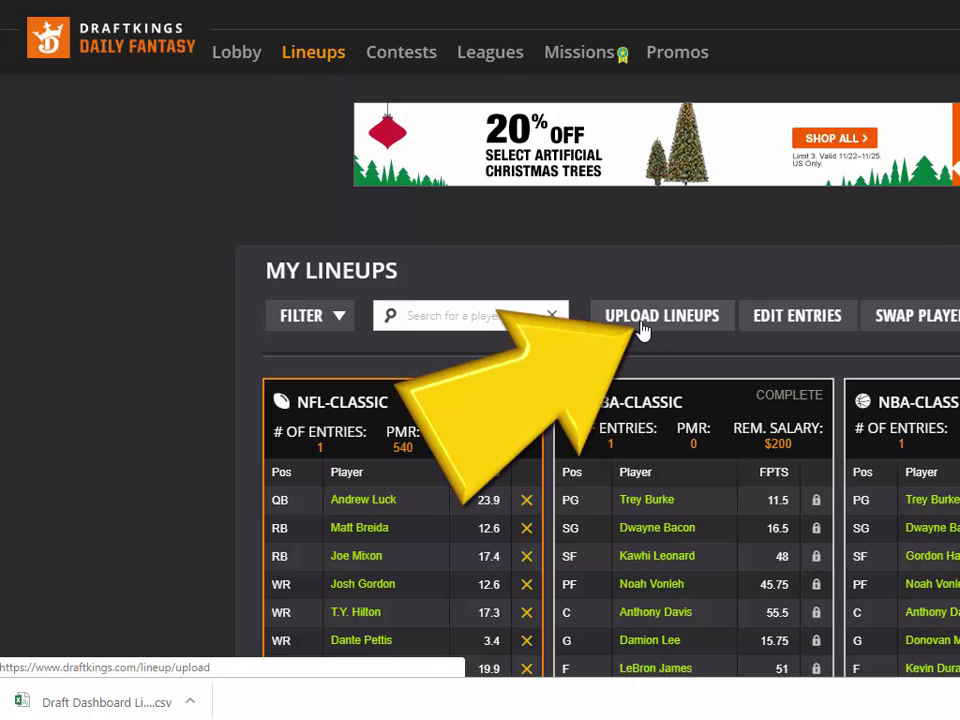
click(641, 325)
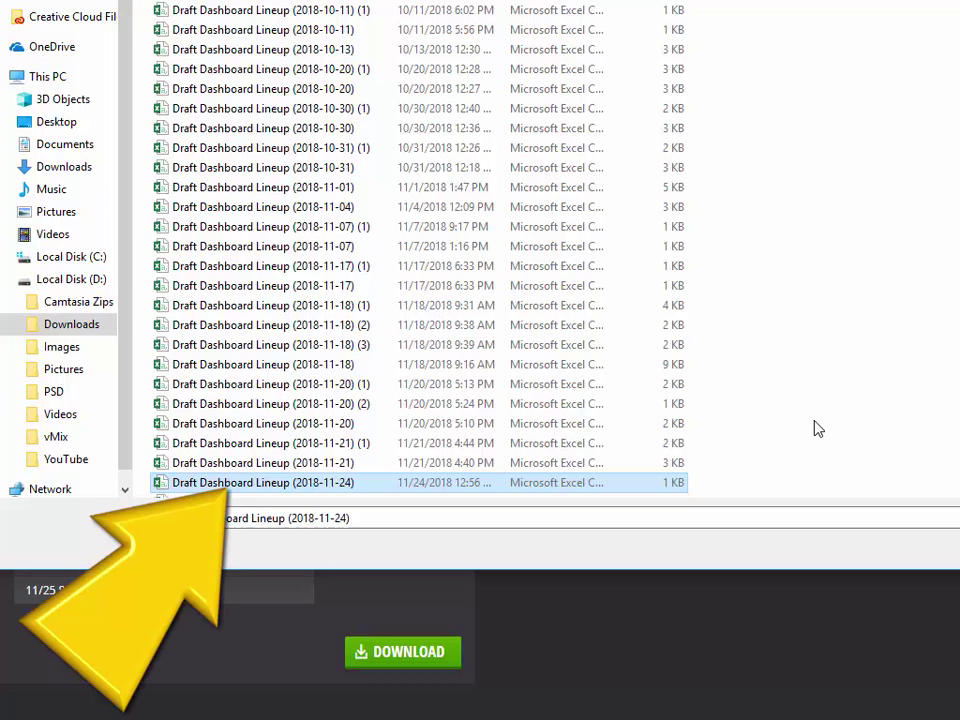
key(Return)
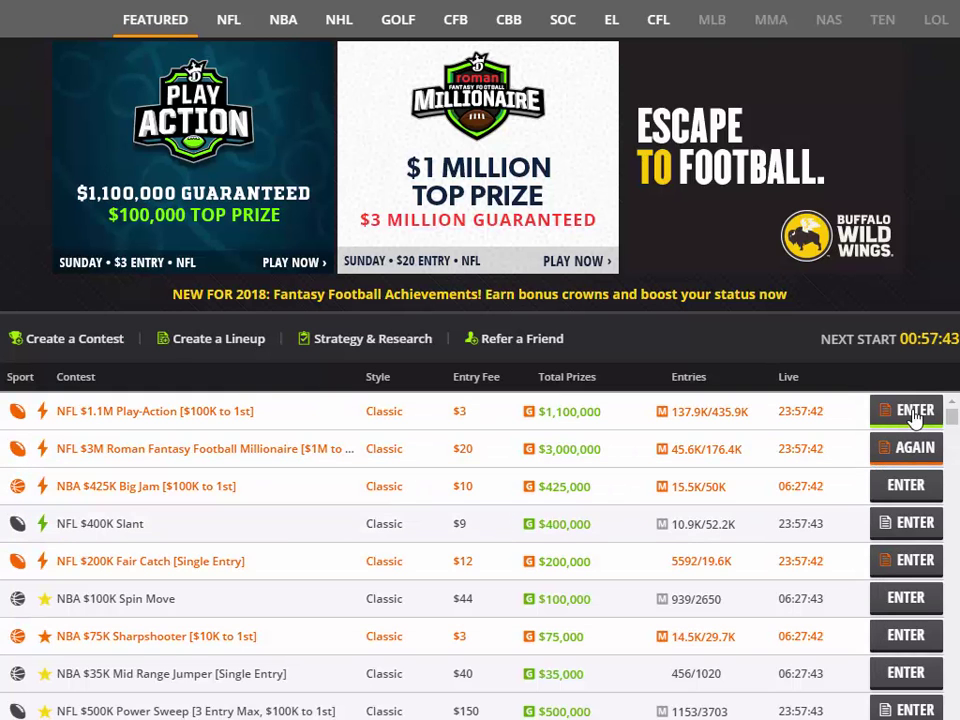
- Enter three of the uploaded lineups into the NFL $1.1M Play-Action contest for $9.00
click(912, 411)
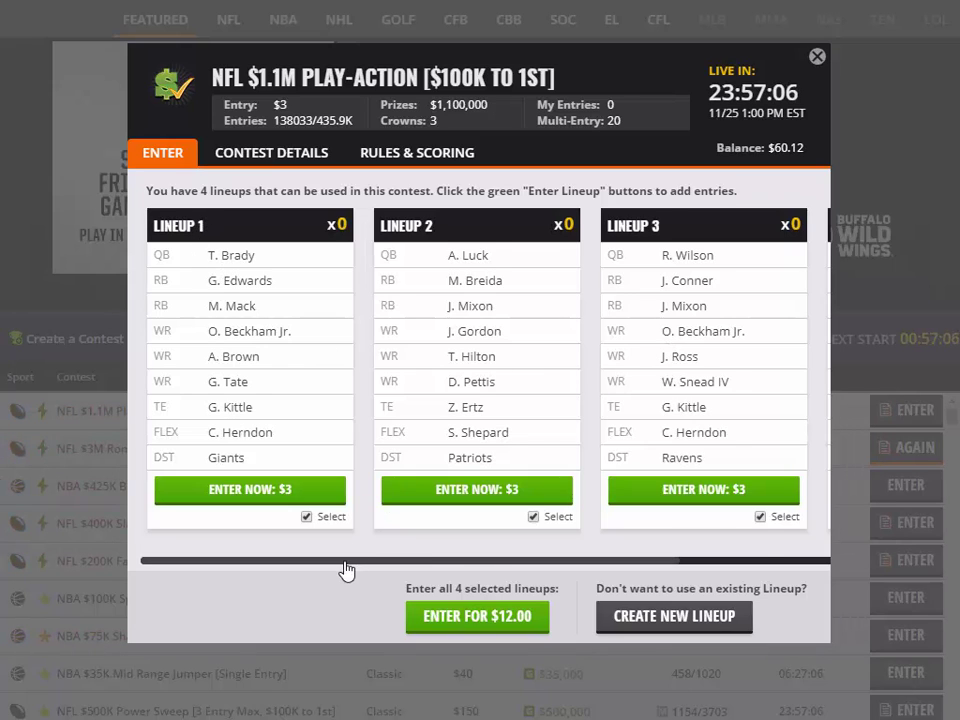
scroll(491, 561, right, 2)
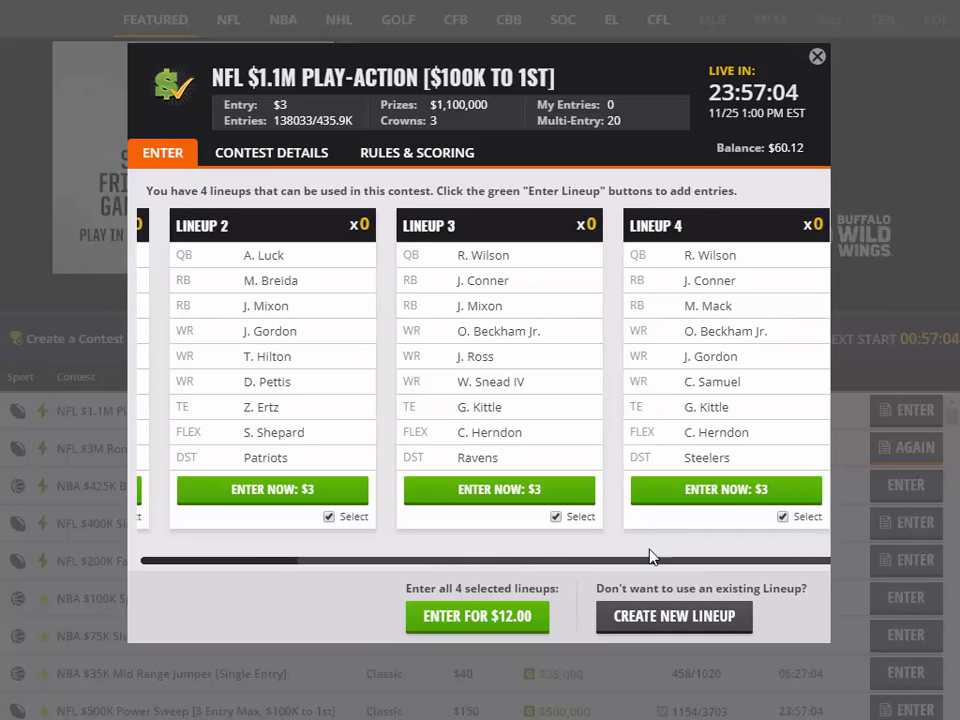
drag(662, 571, 377, 568)
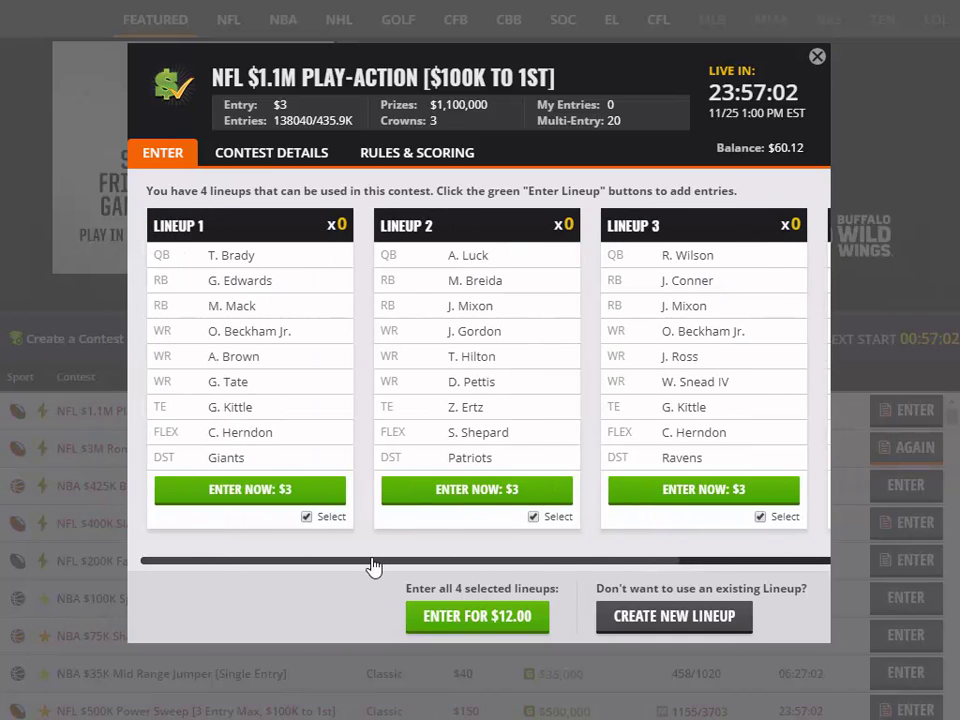
click(307, 517)
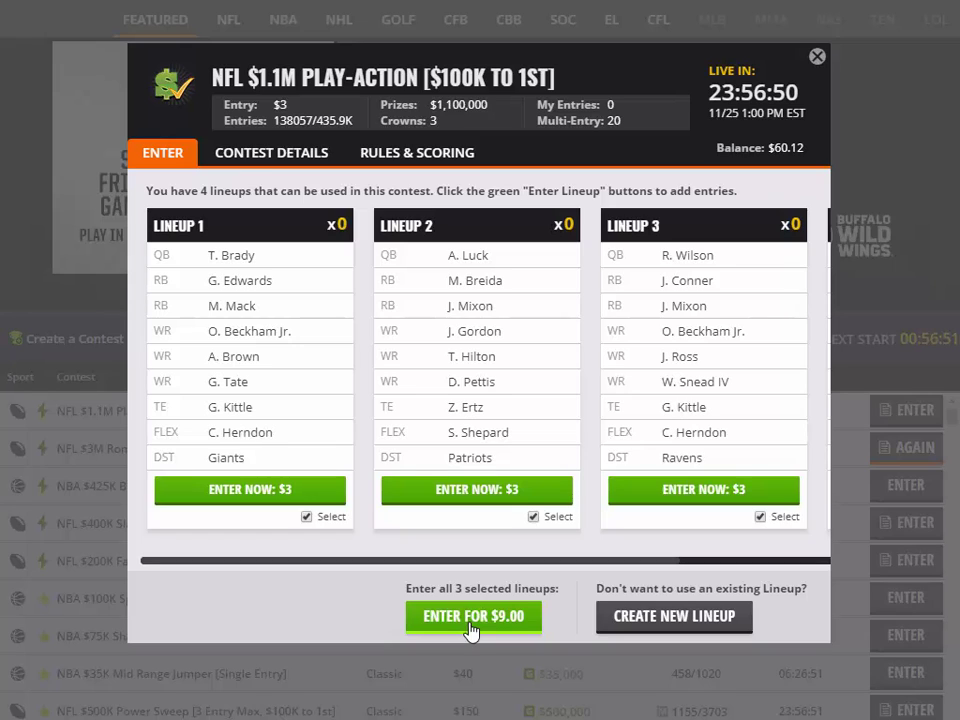
click(470, 620)
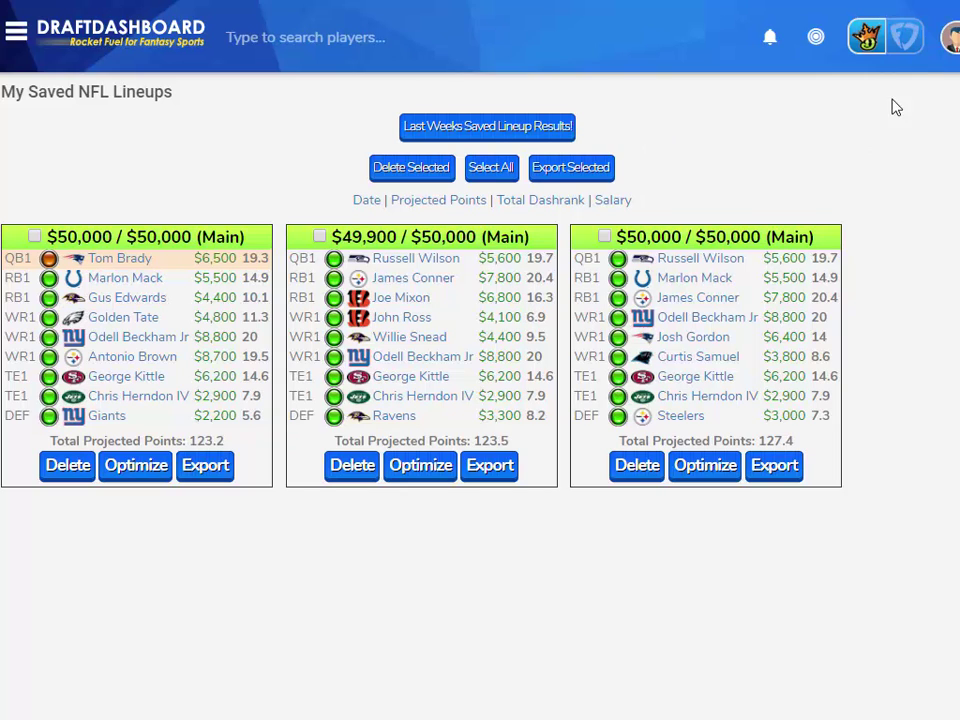
- Switch the optimizer to FanDuel, save a randomized $60,000-cap lineup, and view saved lineups
click(911, 48)
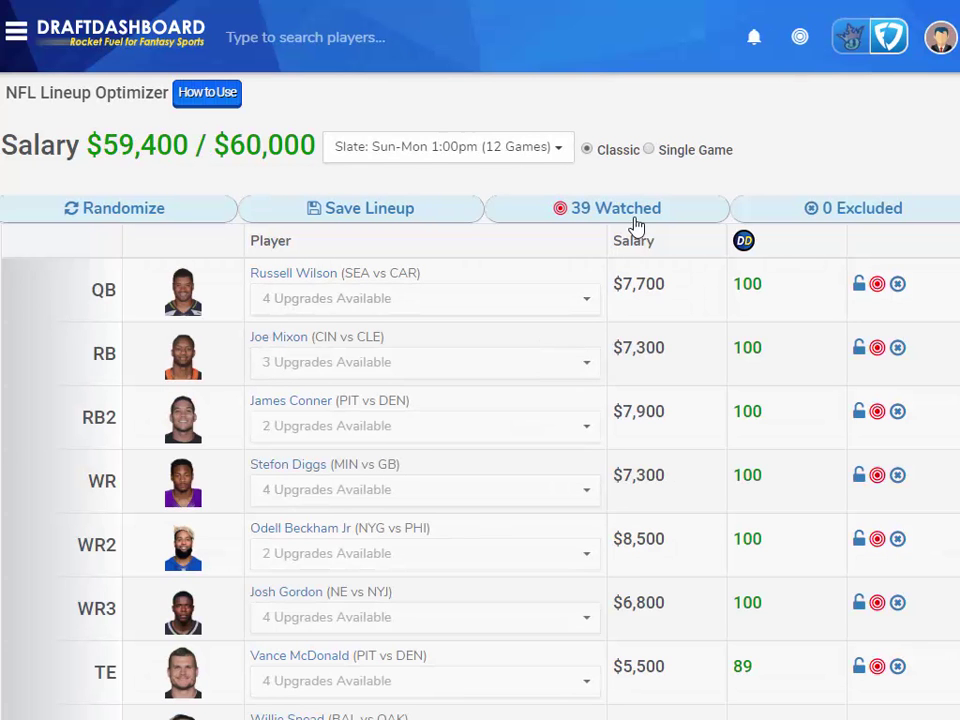
click(143, 214)
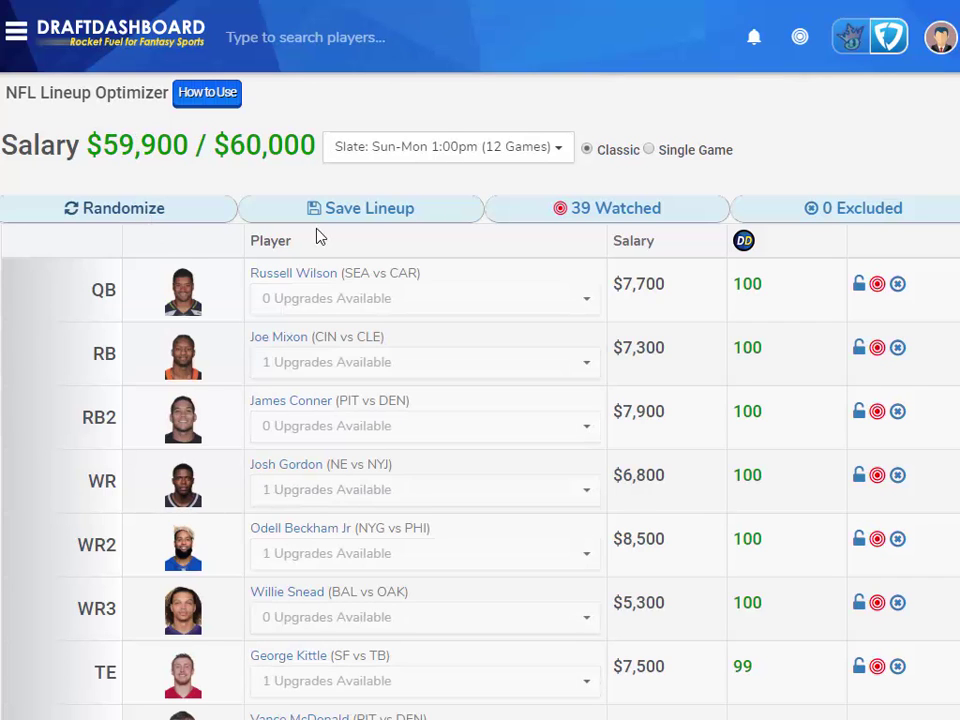
click(377, 216)
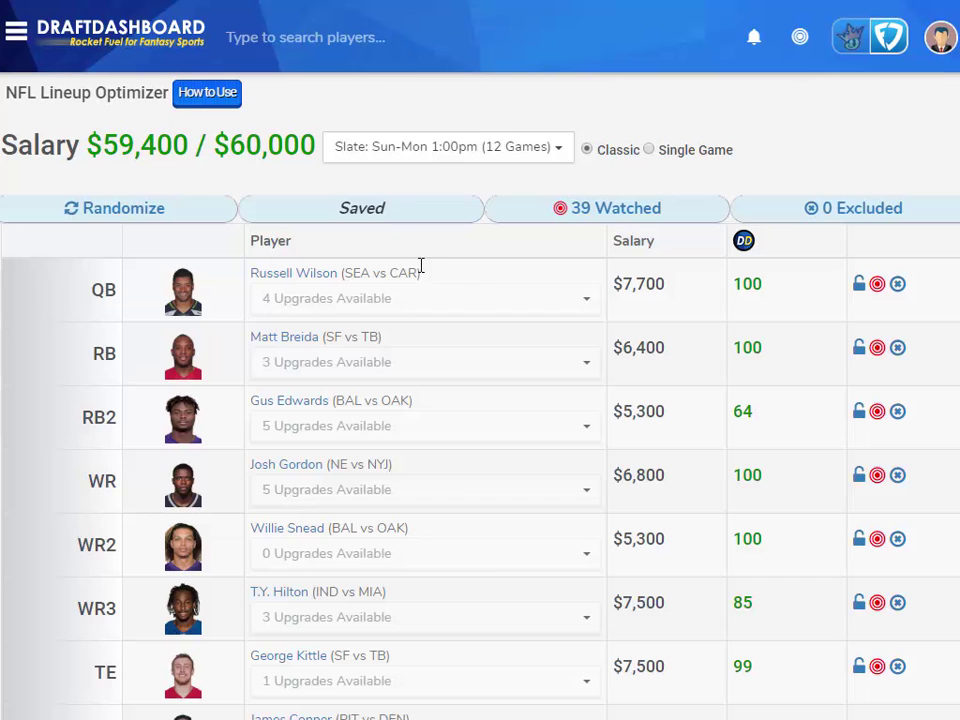
click(21, 44)
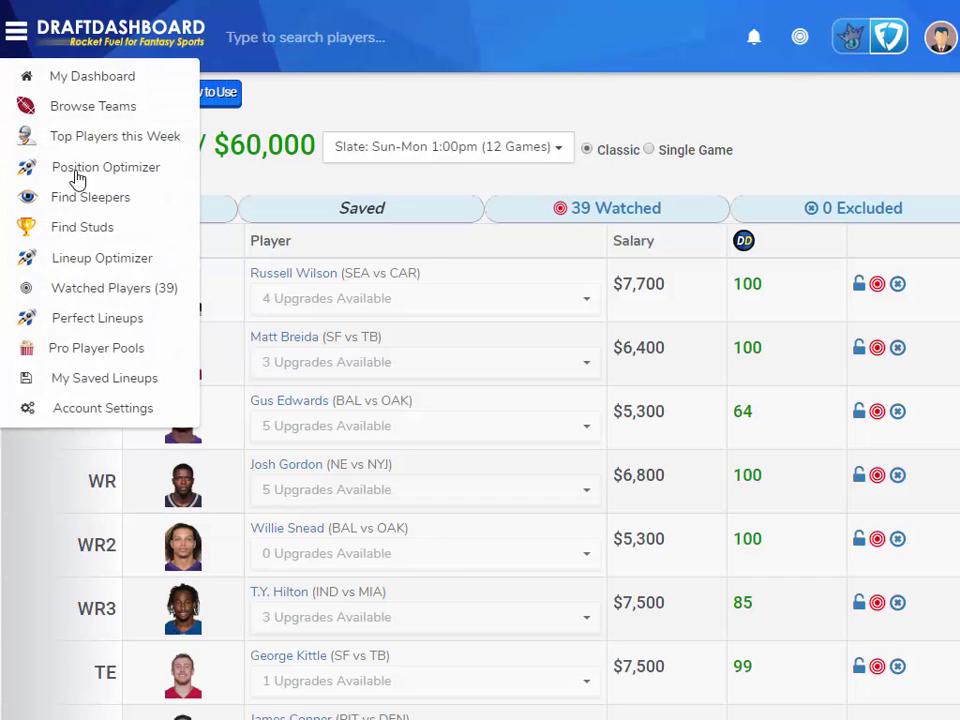
click(99, 380)
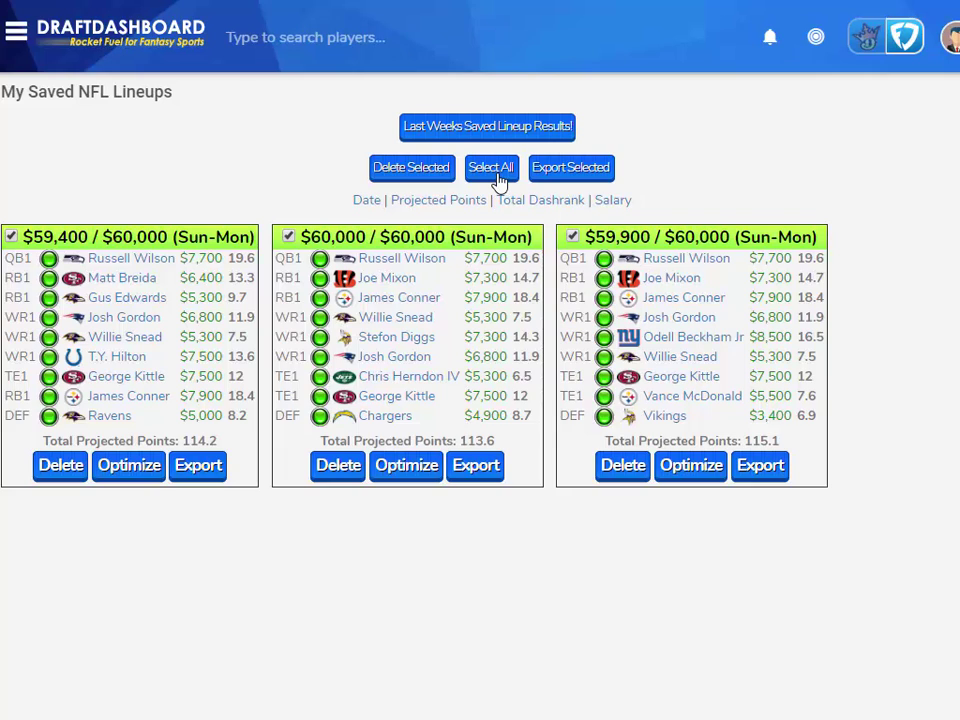
- Export the three checked FanDuel lineups as 'Draft Dashboard Lineup (2018-11-24) (6)' CSV
click(595, 177)
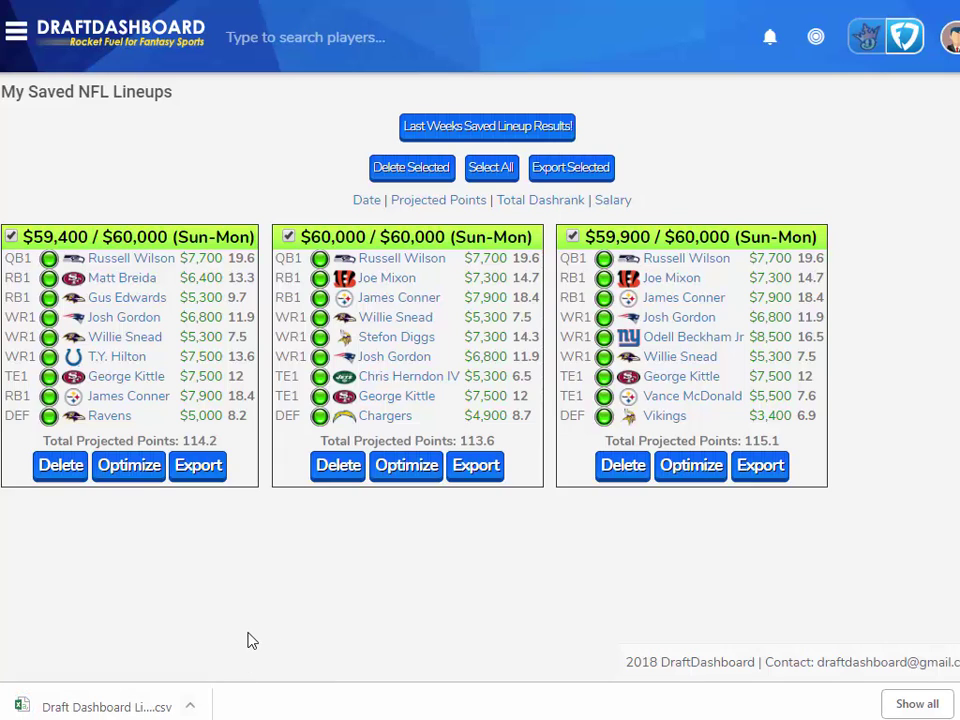
click(190, 706)
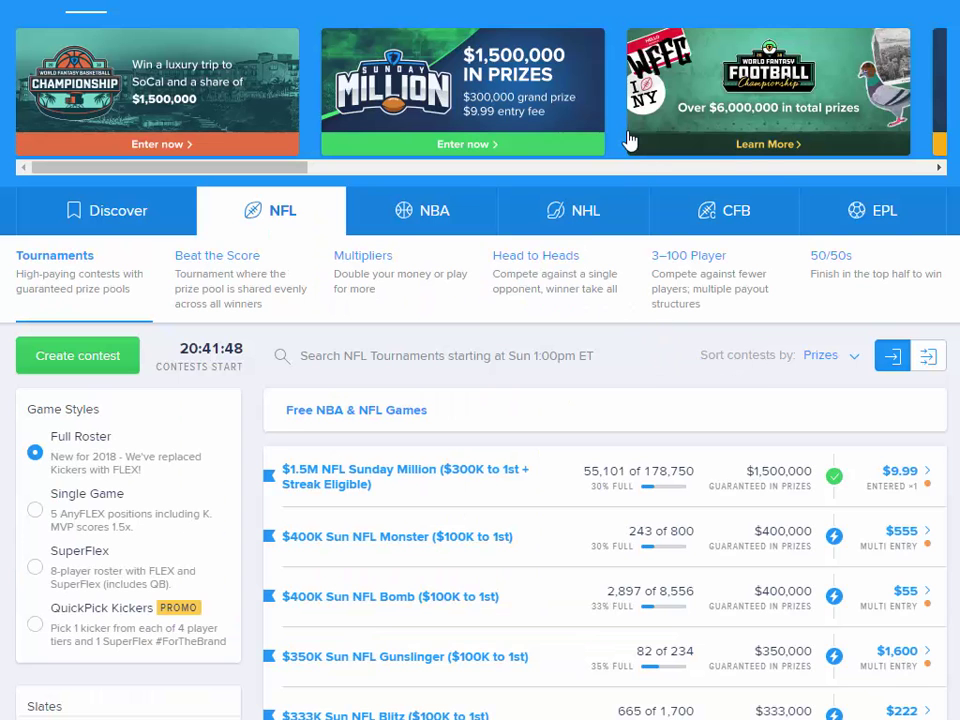
- Filter to the Sun 1:00pm ET Sun-Mon slate and open the $5K Sun NFL Hail Mary contest
scroll(621, 147, down, 3)
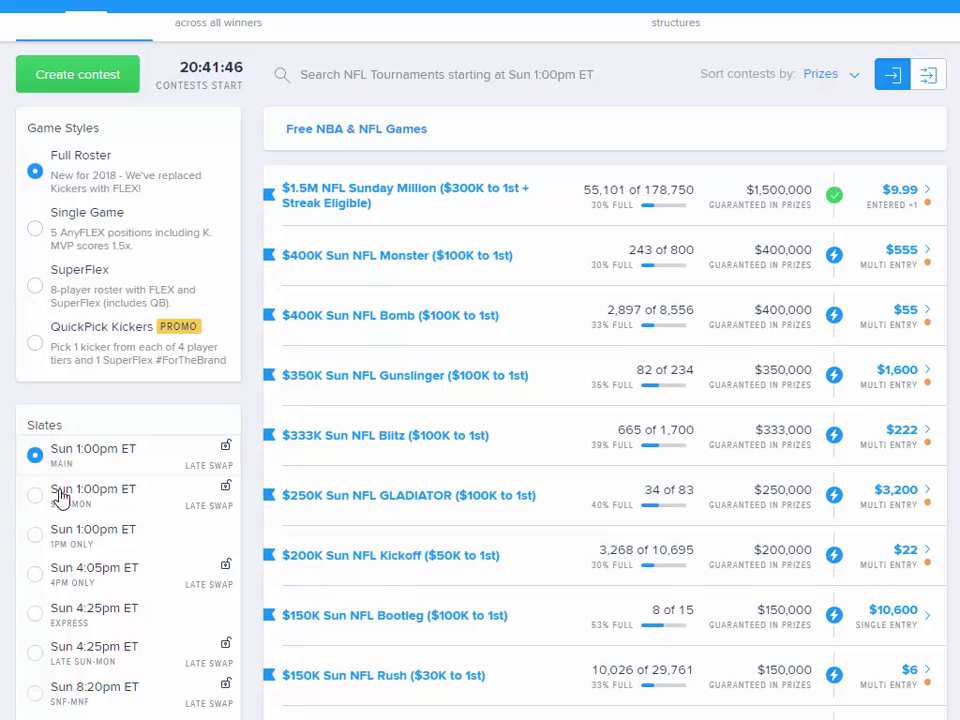
click(42, 497)
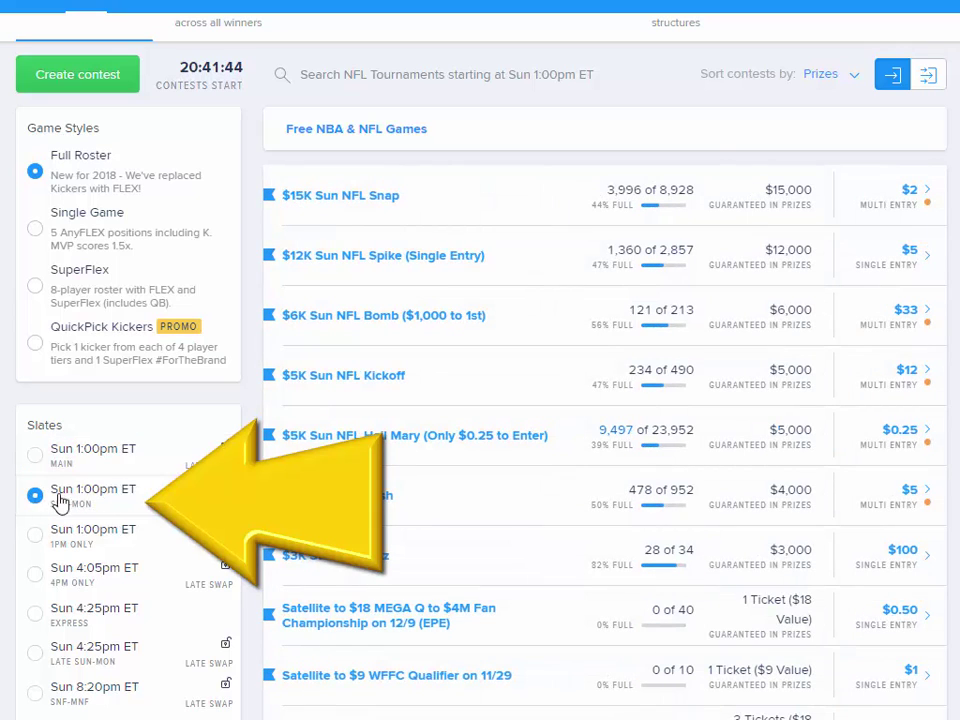
scroll(470, 435, down, 3)
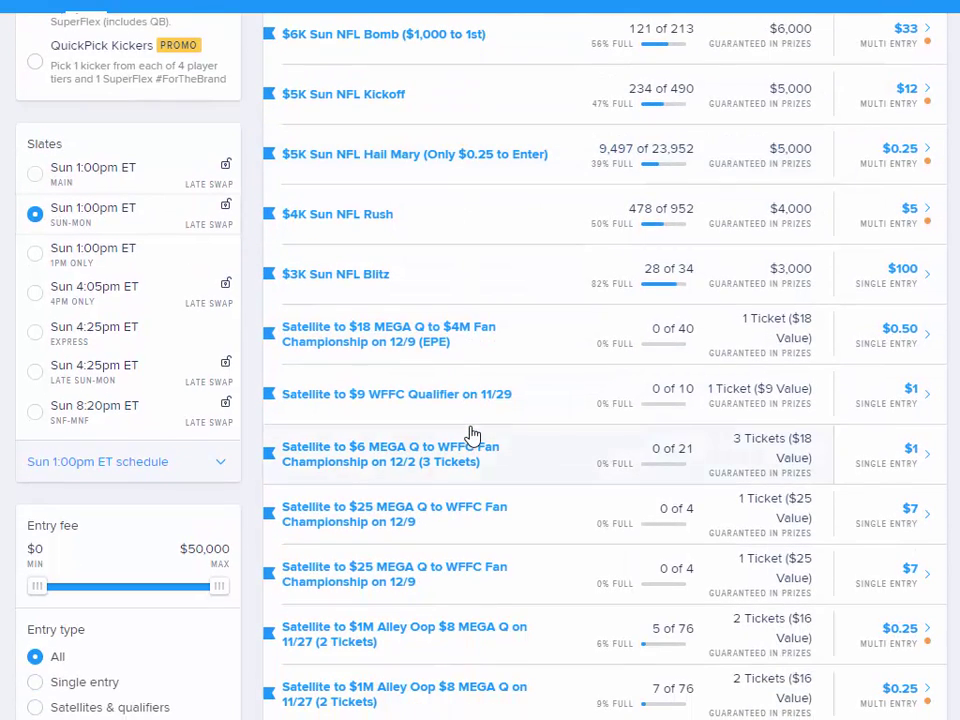
scroll(515, 444, down, 5)
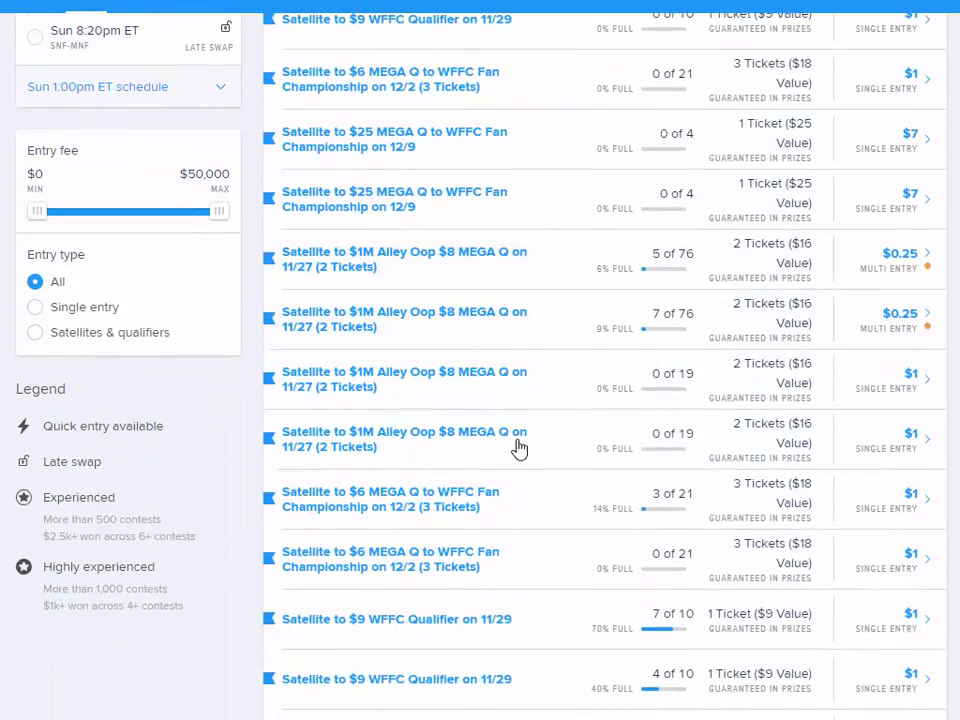
scroll(556, 455, up, 5)
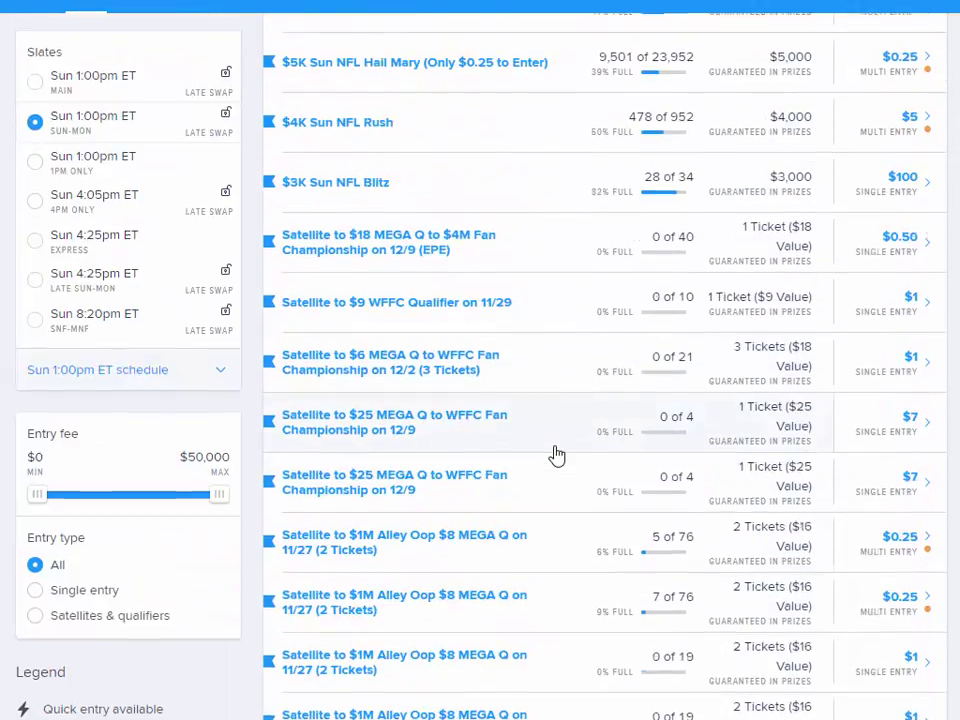
scroll(556, 455, up, 3)
click(550, 365)
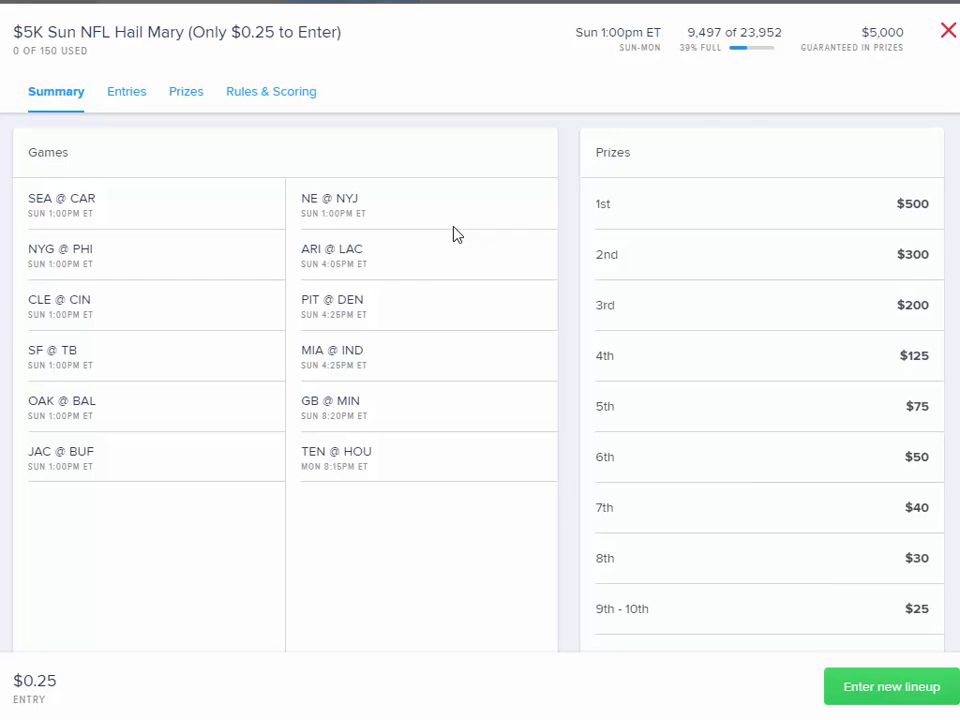
- Start a new Hail Mary entry and bring up the Upload Lineups from CSV dialog
click(857, 690)
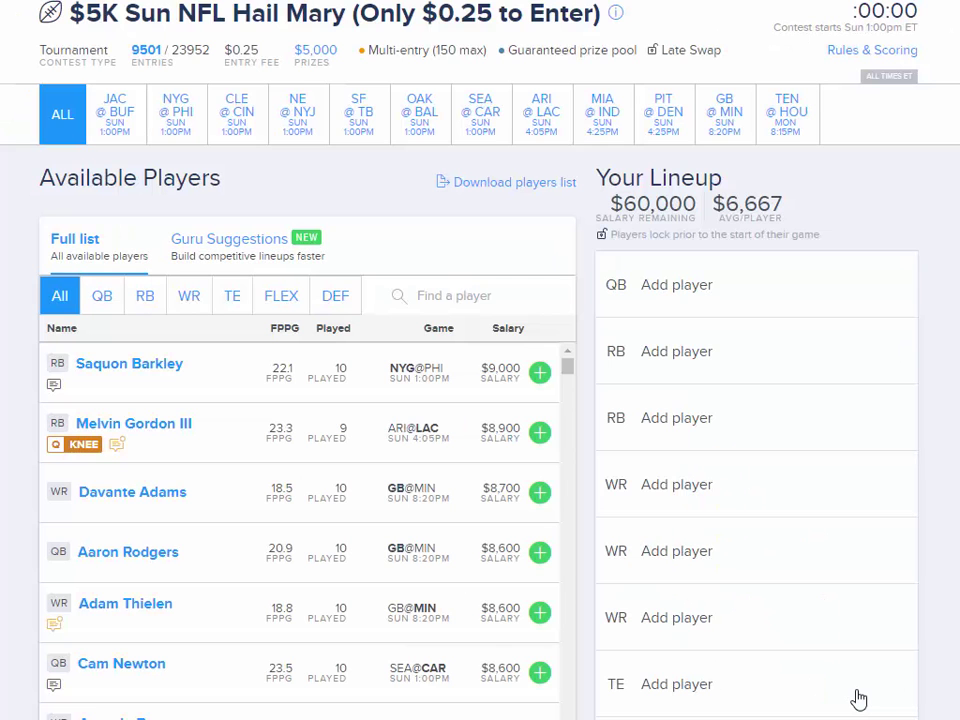
scroll(592, 195, down, 1)
scroll(596, 195, down, 5)
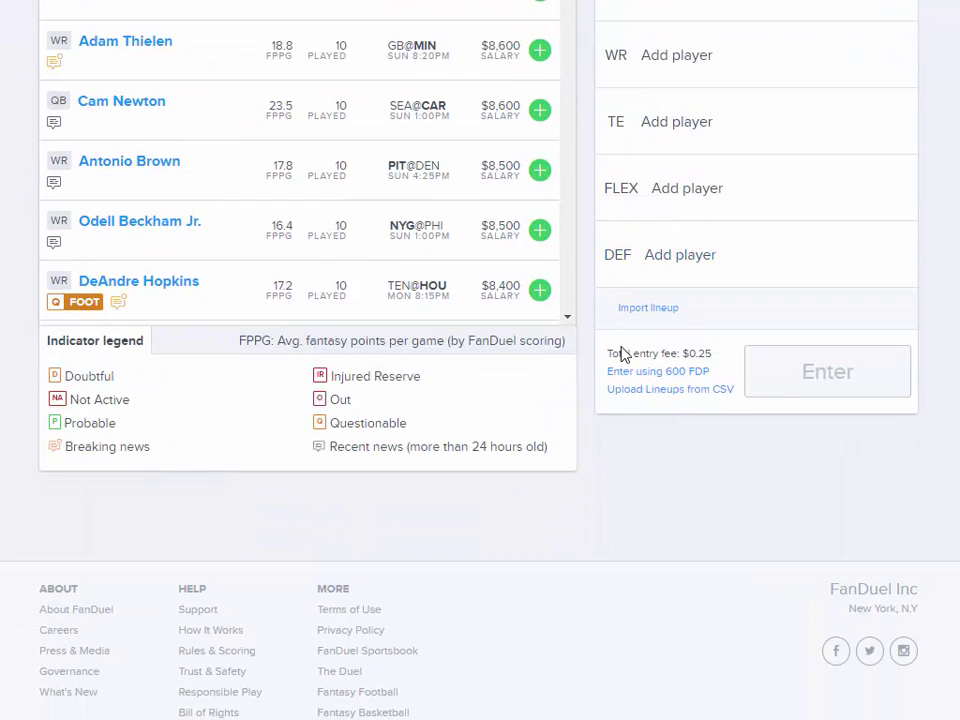
click(669, 389)
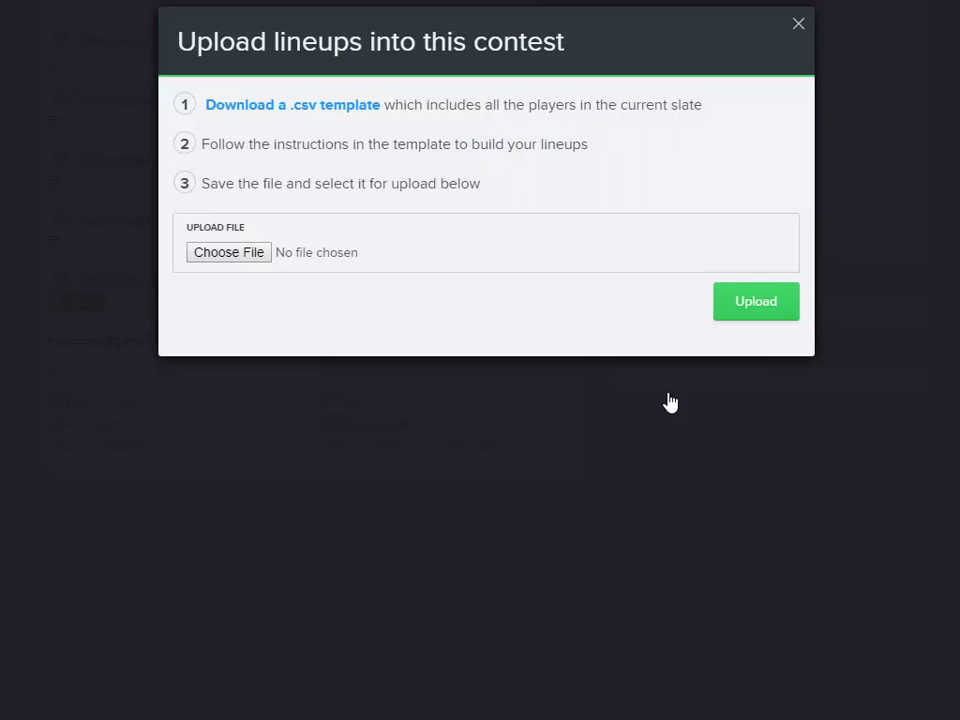
- Upload 'Draft Dashboard Lineup (2018-11-24) (6).csv' and enter all 3 lineups for $0.75
click(255, 253)
scroll(350, 327, down, 3)
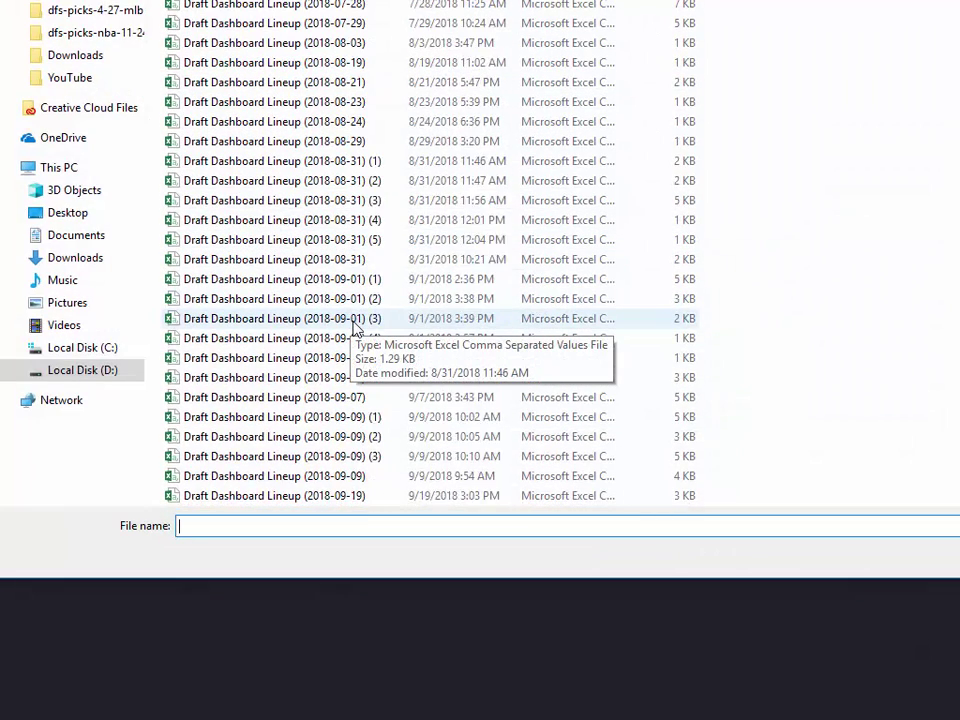
scroll(352, 328, down, 12)
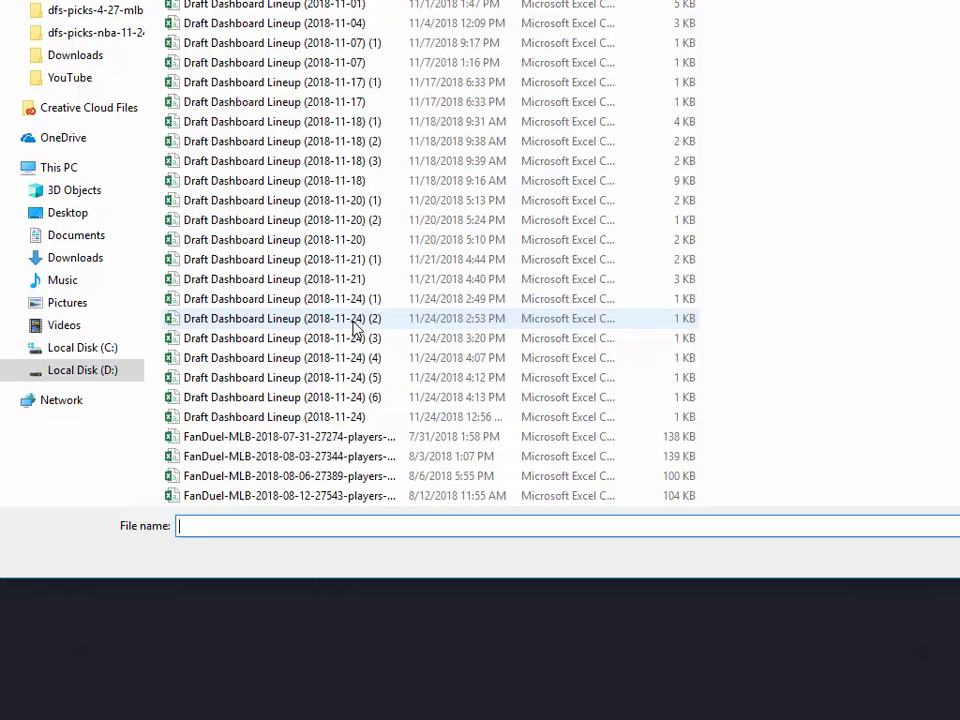
click(354, 398)
key(Return)
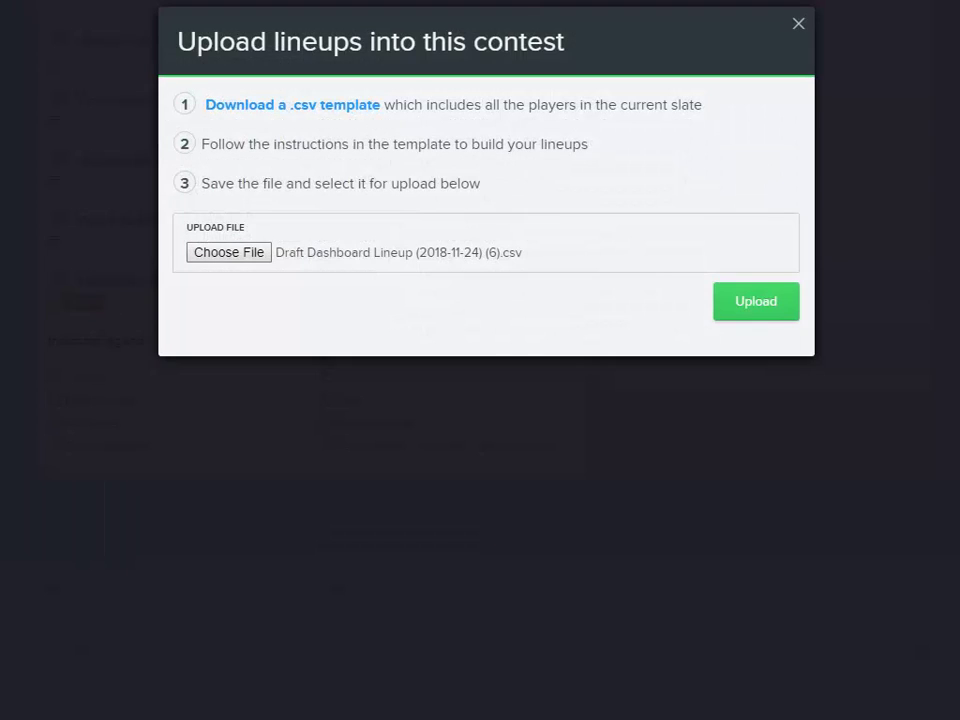
click(747, 314)
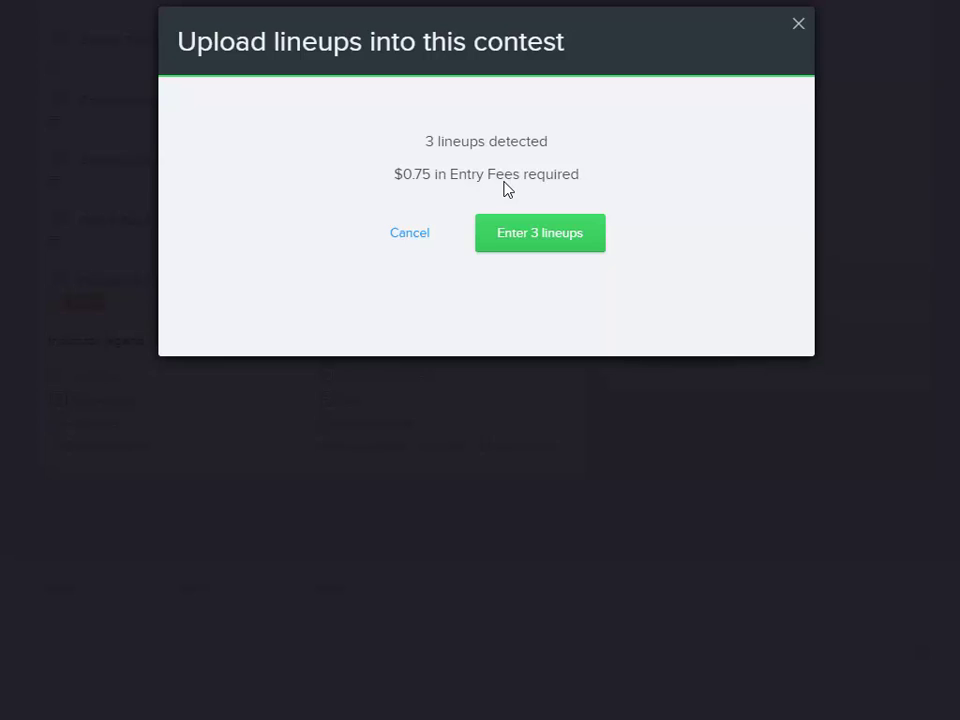
click(544, 240)
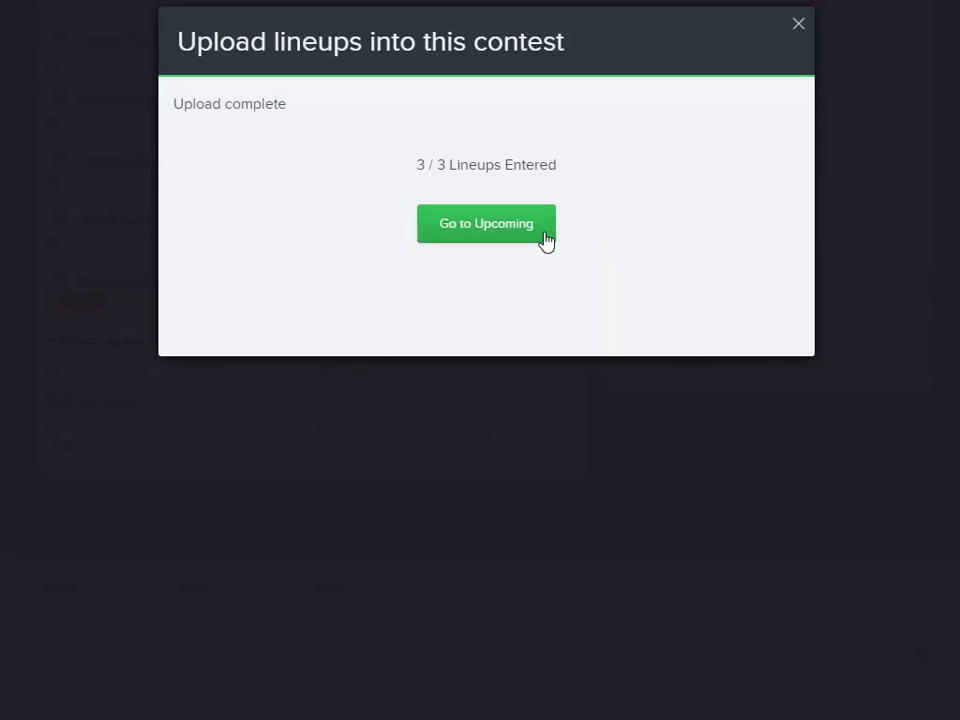